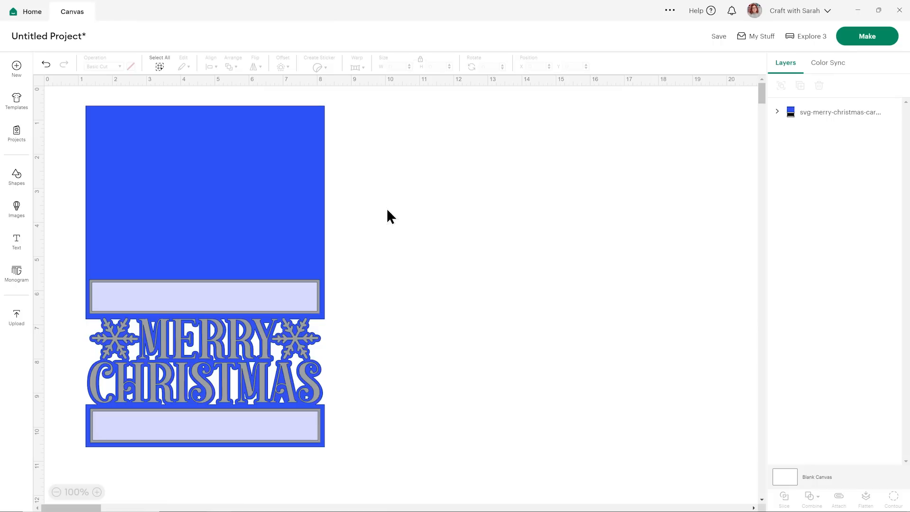
Add a score line from the free shapes to the canvas and set its length to 7 in.
click(18, 178)
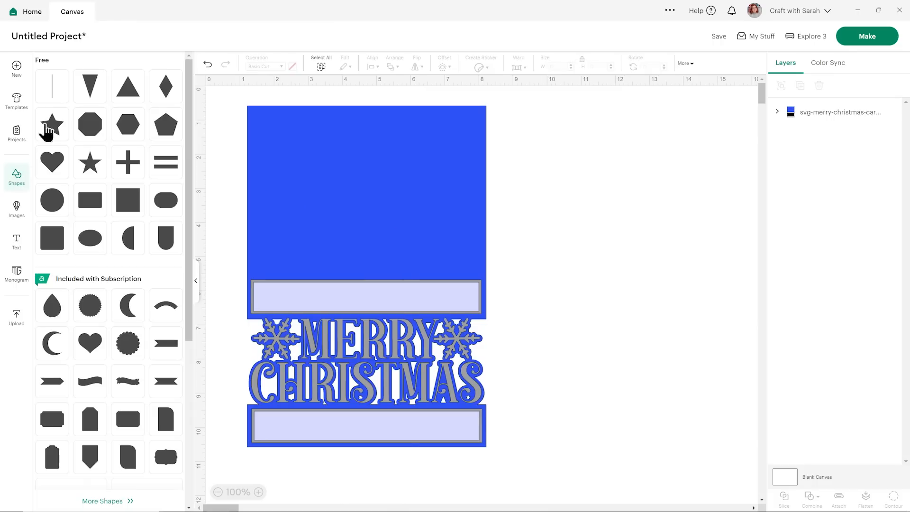
click(55, 92)
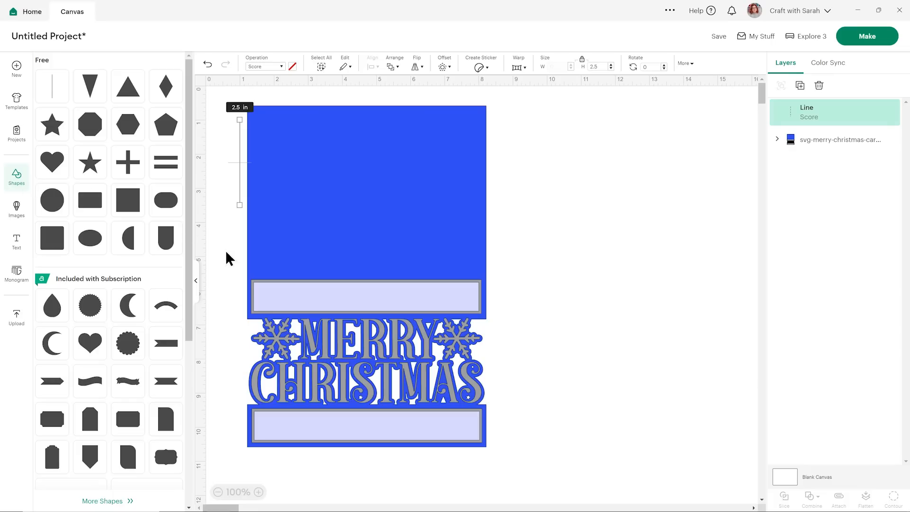
click(196, 281)
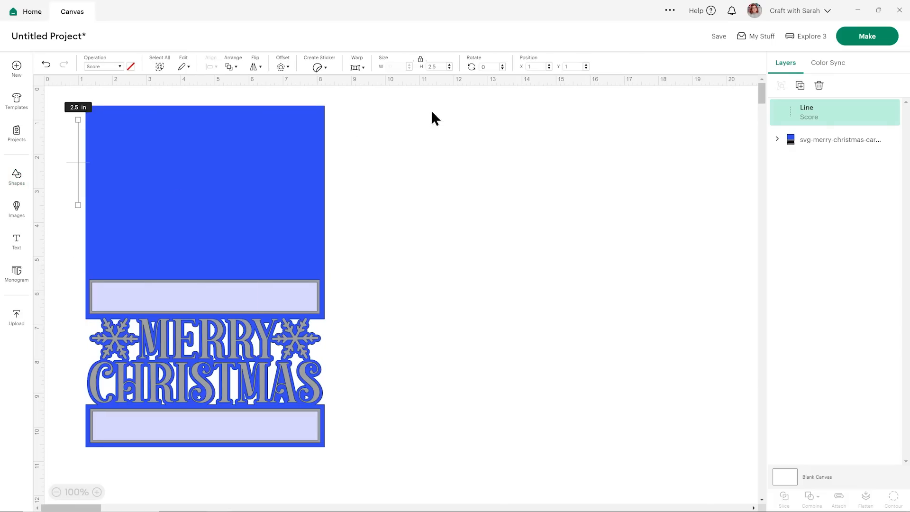
click(432, 67)
text(7)
key(Return)
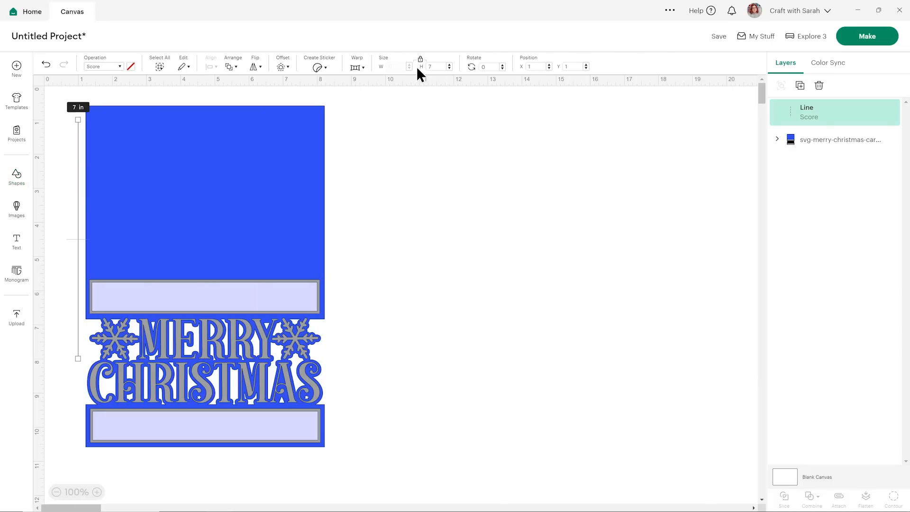
Rotate the score line by 90 degrees and move it to the empty canvas area beside the card.
click(488, 66)
text(90)
key(Return)
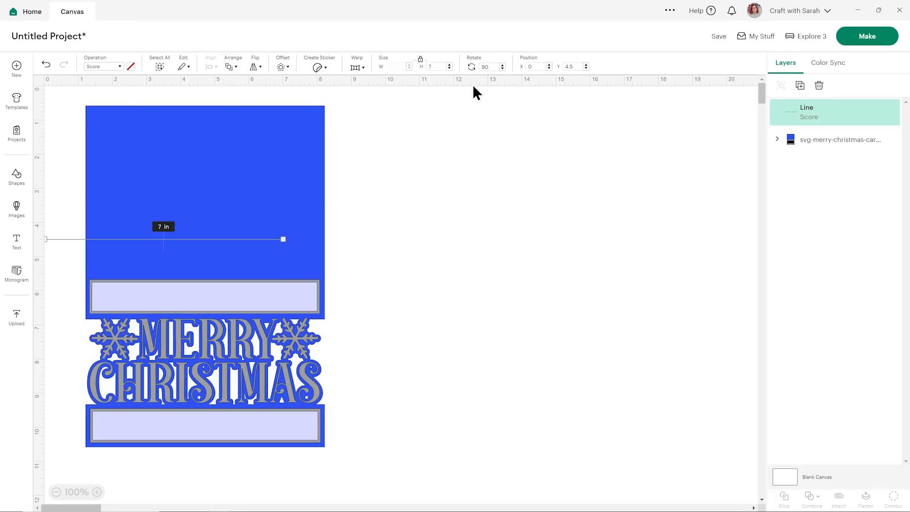
click(475, 150)
drag(67, 246, 429, 182)
click(444, 238)
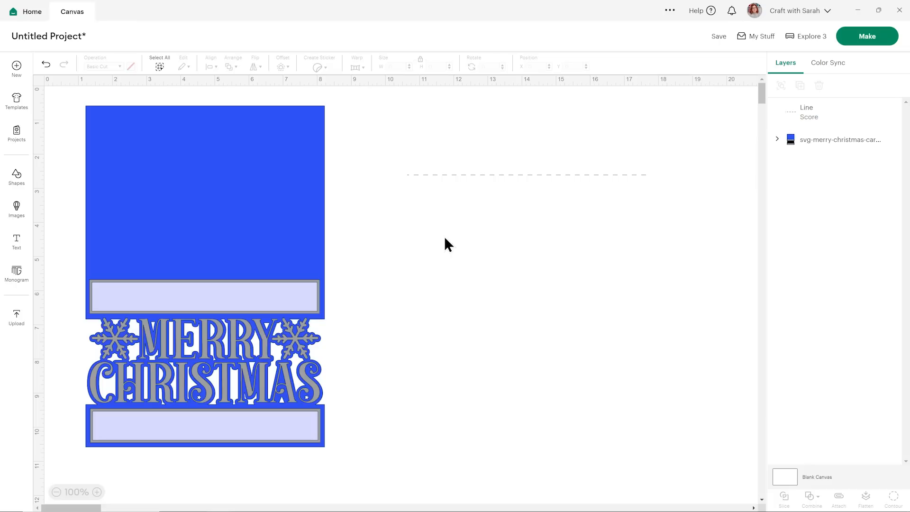
Ungroup the Merry Christmas card design into its separate layers.
click(227, 154)
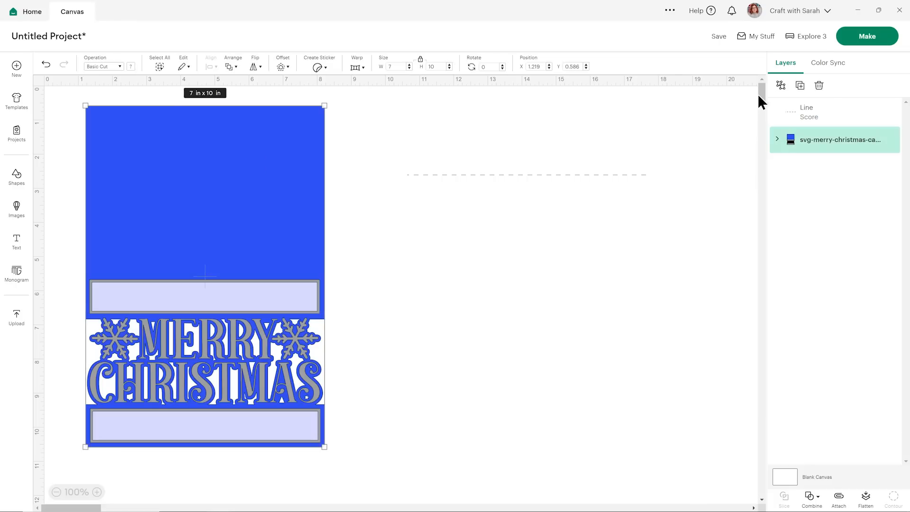
click(780, 86)
click(558, 246)
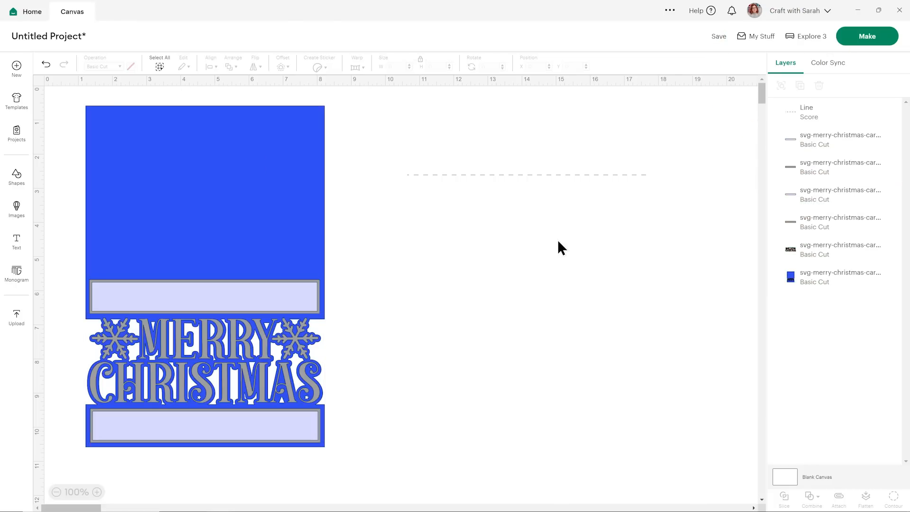
Center the score line on the blue card base, move both clear of the other layers, and attach them together.
click(306, 138)
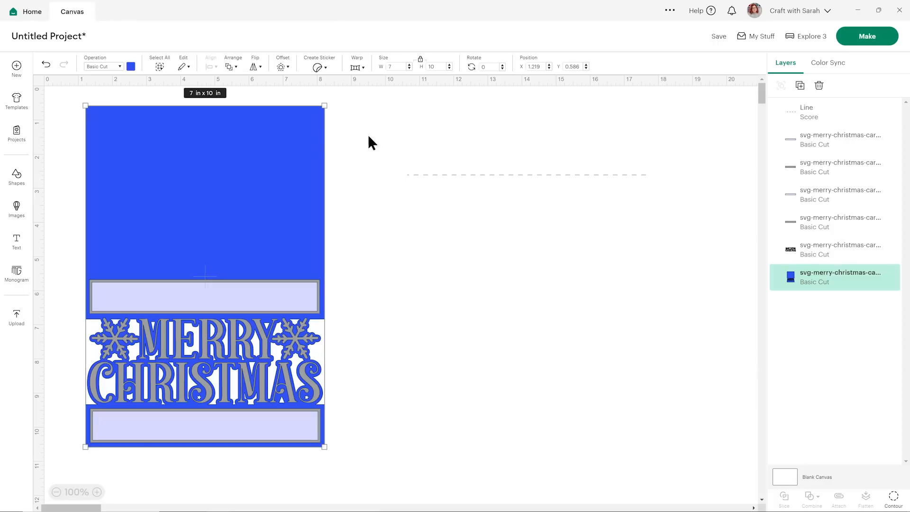
click(499, 173)
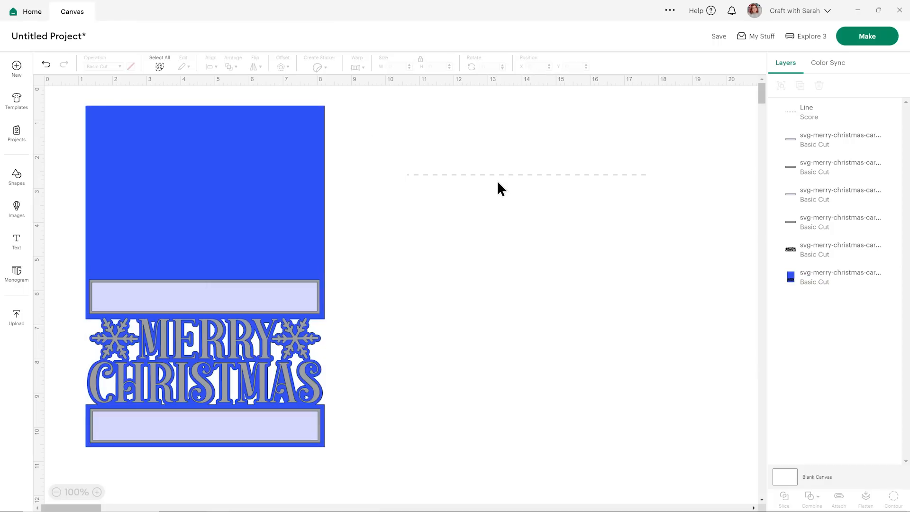
click(307, 167)
shift+click(442, 176)
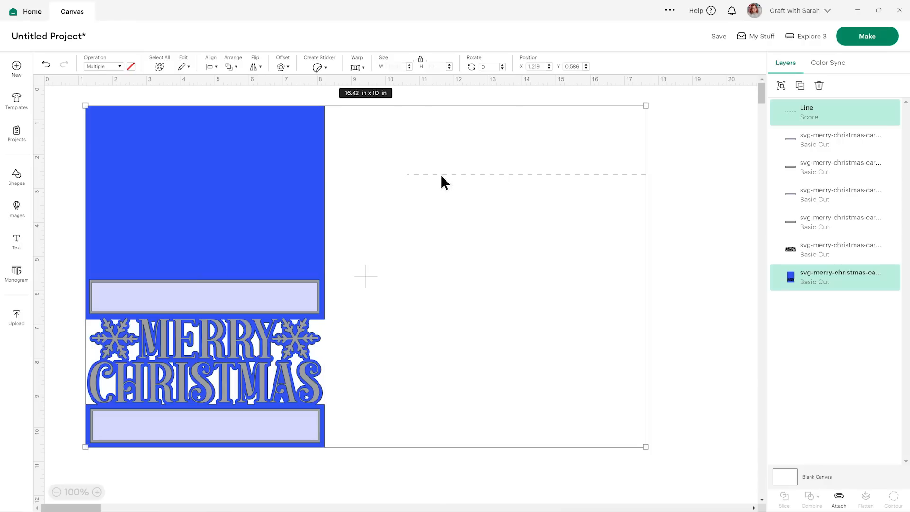
click(209, 66)
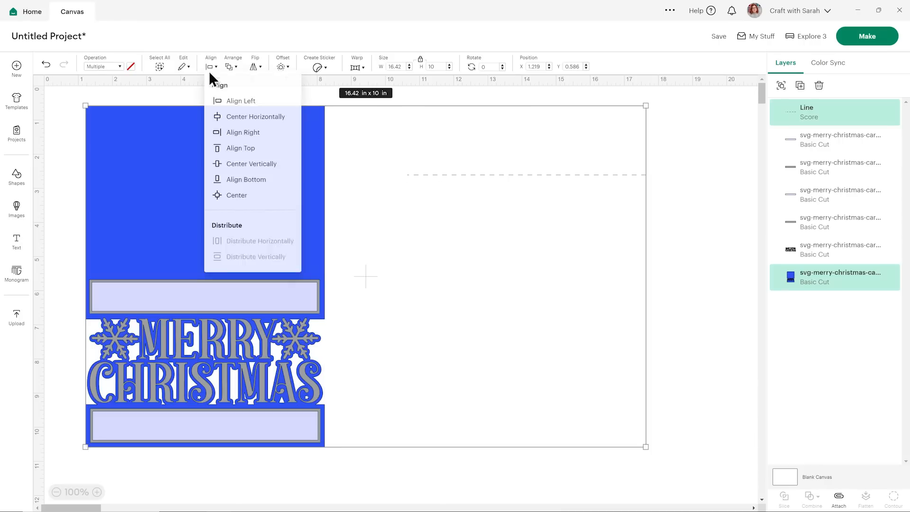
click(236, 197)
drag(376, 240, 486, 231)
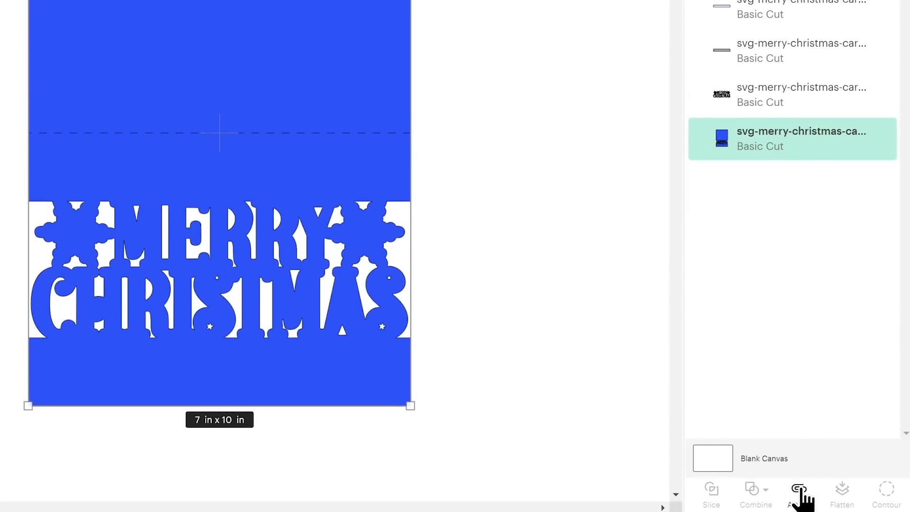
click(800, 493)
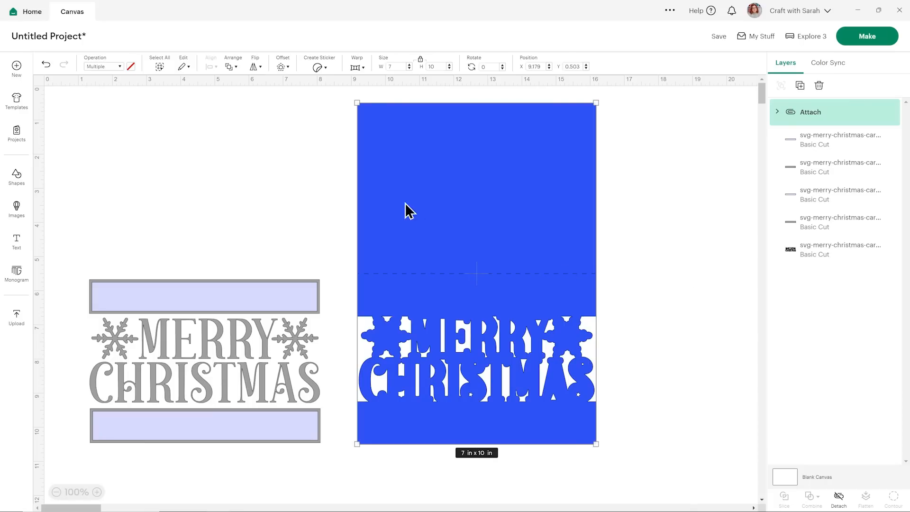
Send the attached blue card base to the back and move it beneath the lettering and panels.
click(231, 71)
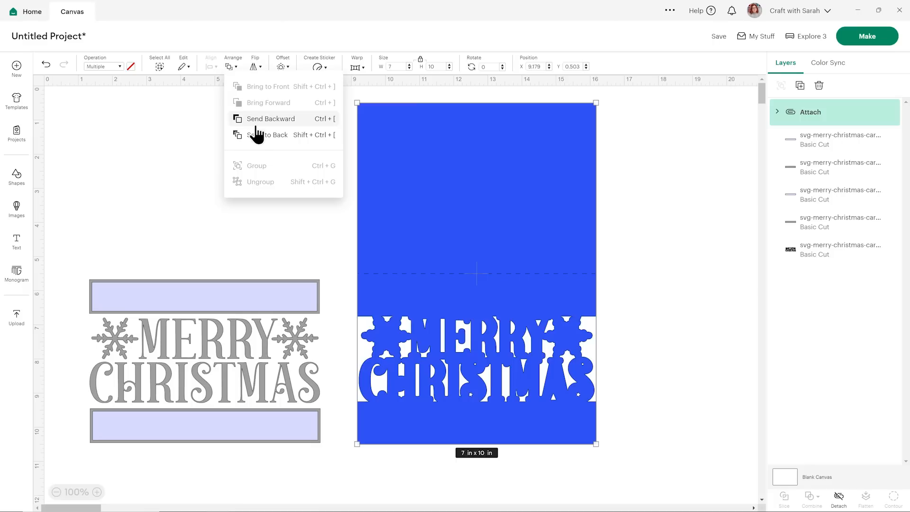
click(258, 134)
drag(436, 240, 164, 243)
click(411, 283)
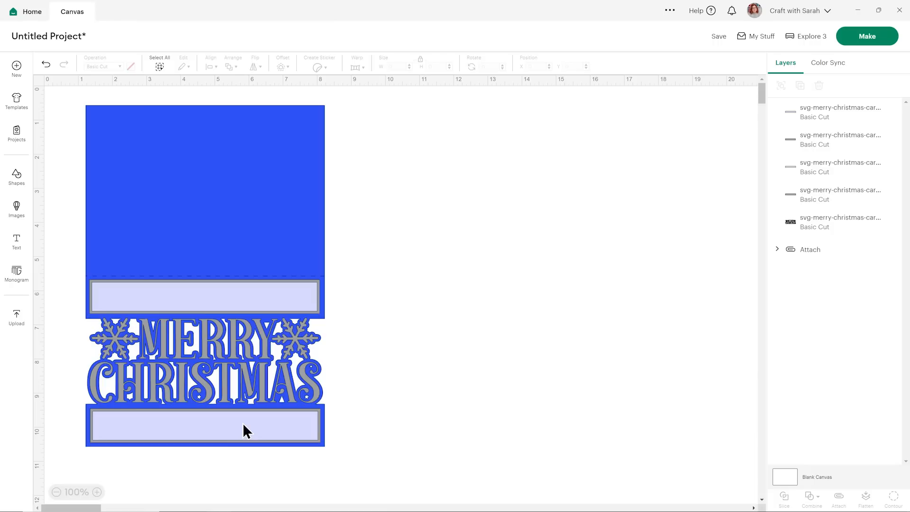
click(244, 382)
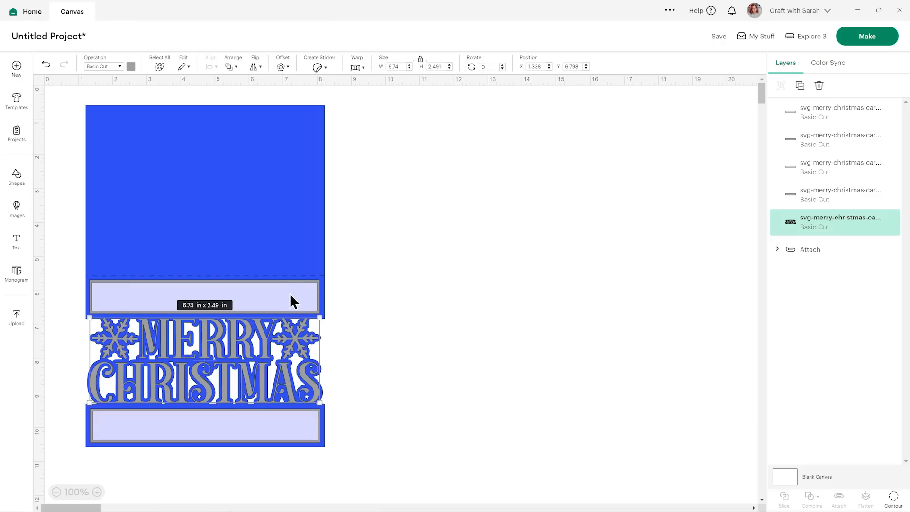
click(388, 290)
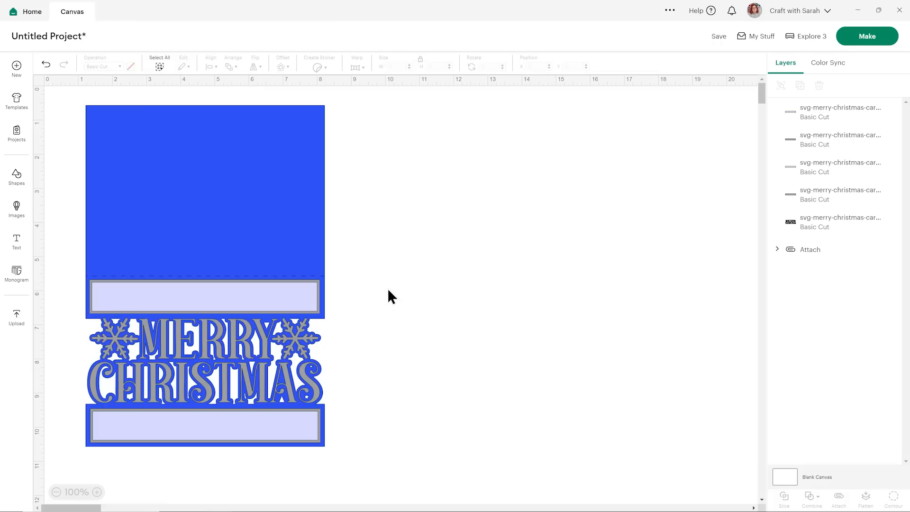
click(297, 185)
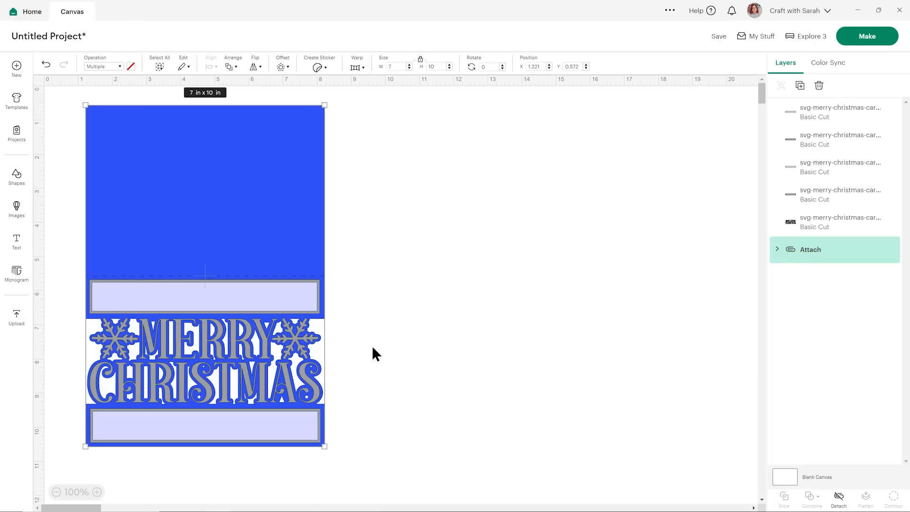
click(334, 337)
click(274, 308)
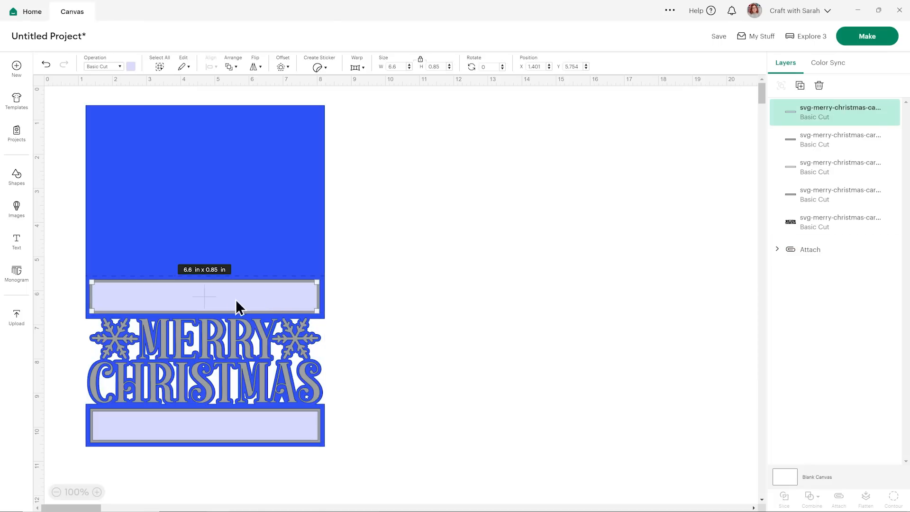
click(344, 296)
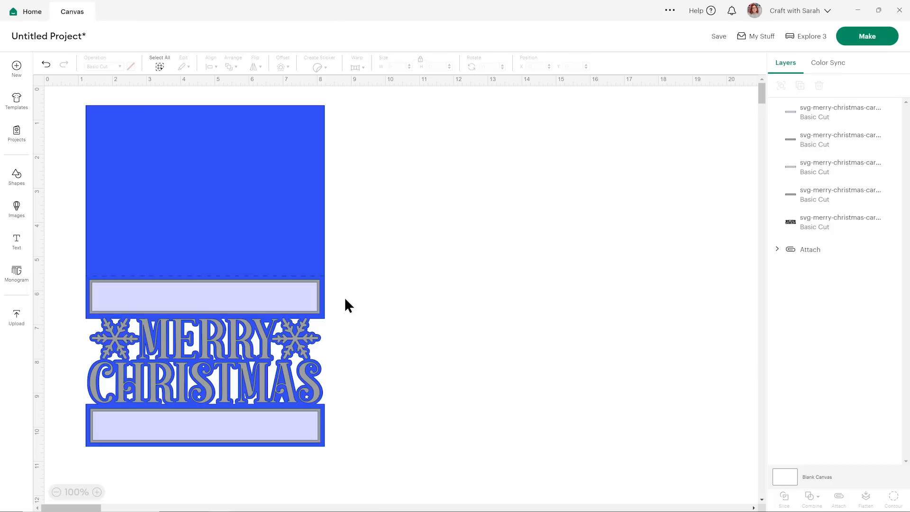
Duplicate all layers of the card and place the copy beside the original.
drag(347, 451, 228, 241)
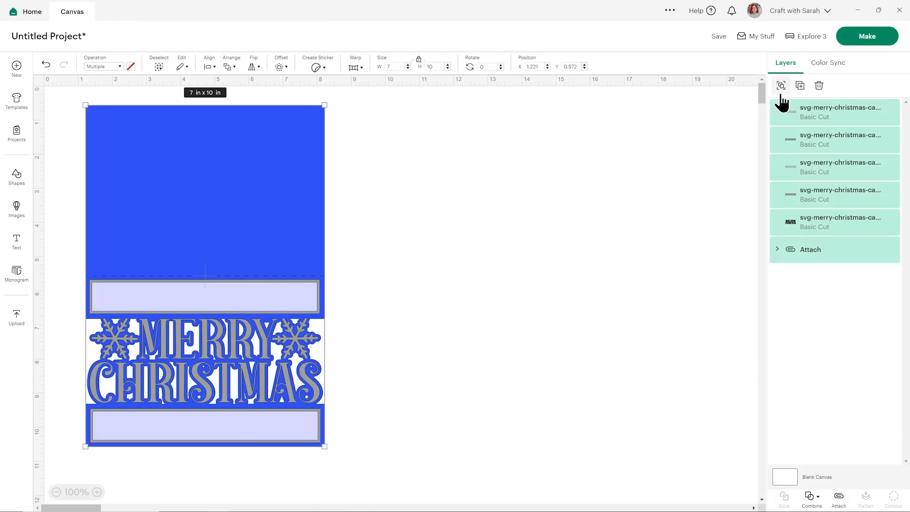
click(800, 86)
drag(254, 219, 548, 205)
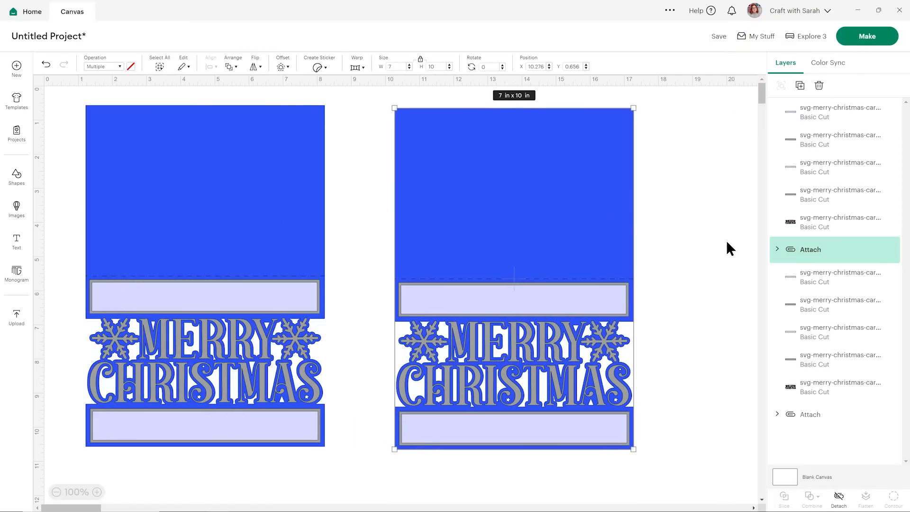
Recolor the base layer inside the copied card's attached set to dark green.
click(777, 249)
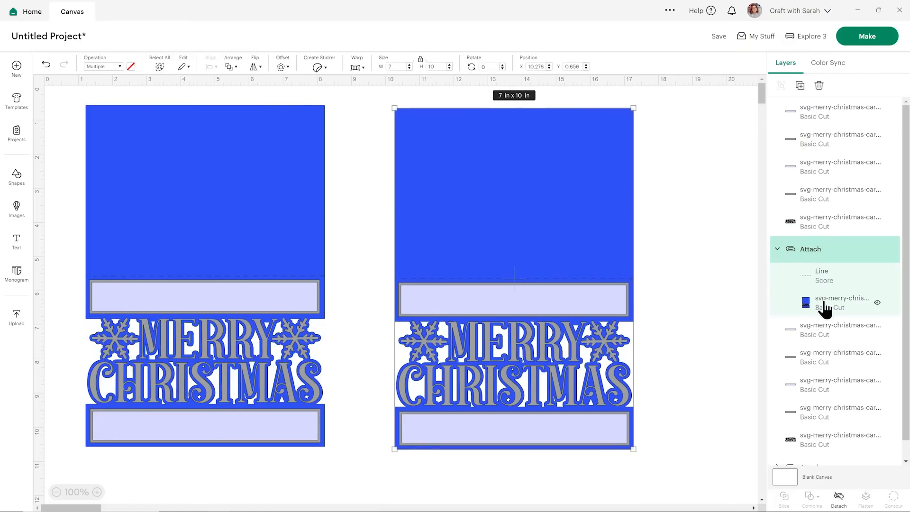
click(824, 308)
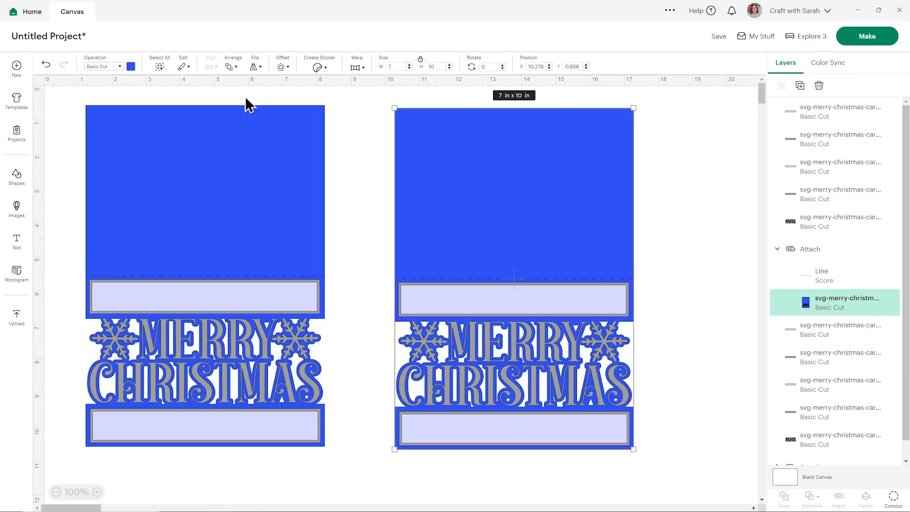
click(130, 67)
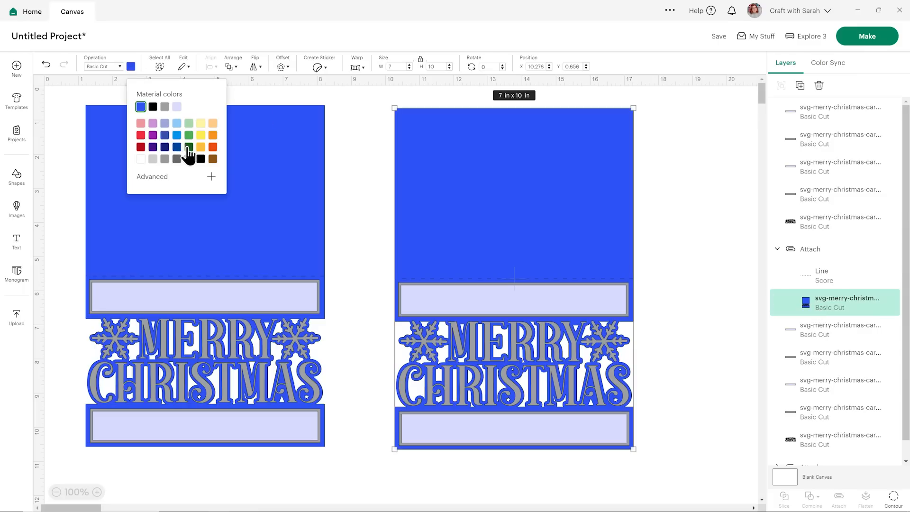
click(189, 147)
click(702, 247)
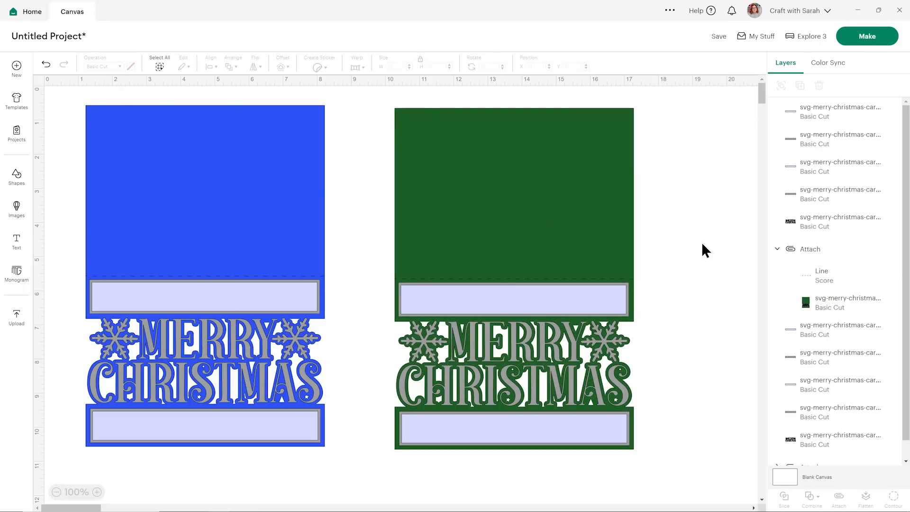
Recolor the copied card's upper and lower inner panels to light green.
click(603, 298)
click(131, 66)
click(189, 123)
click(455, 439)
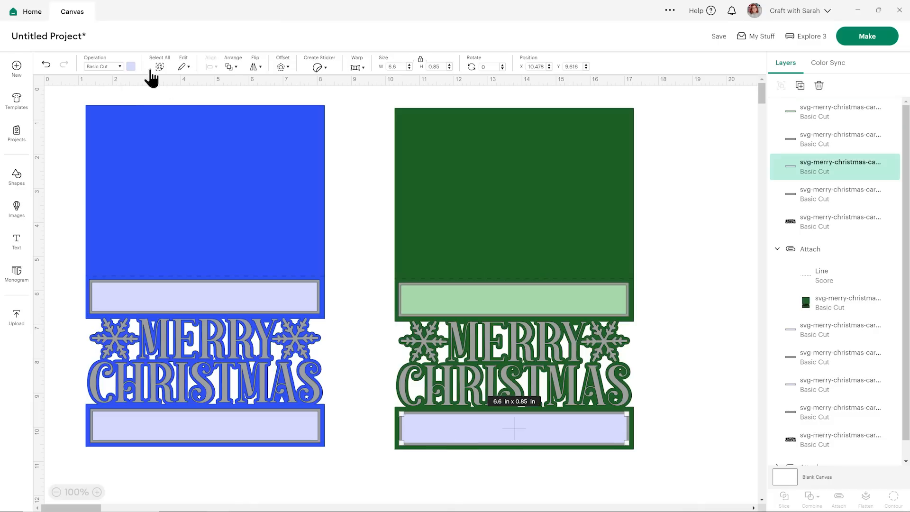
click(131, 66)
click(189, 124)
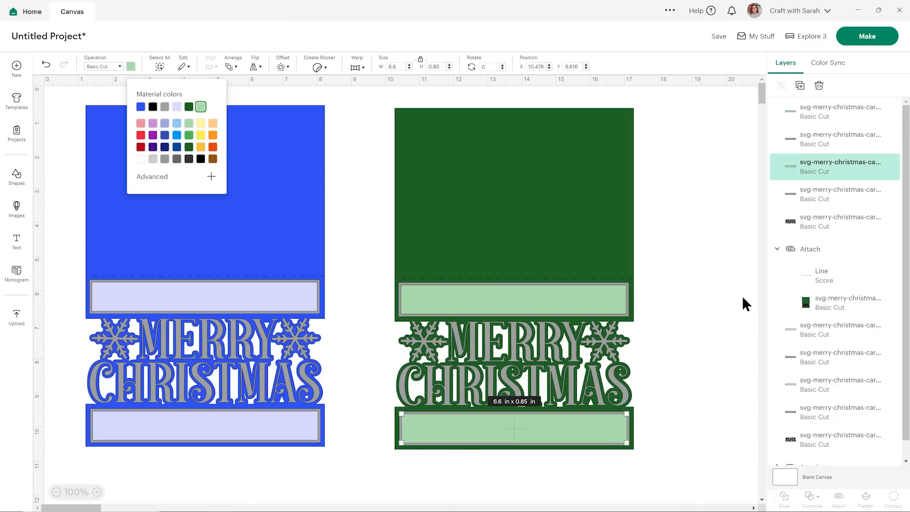
click(735, 302)
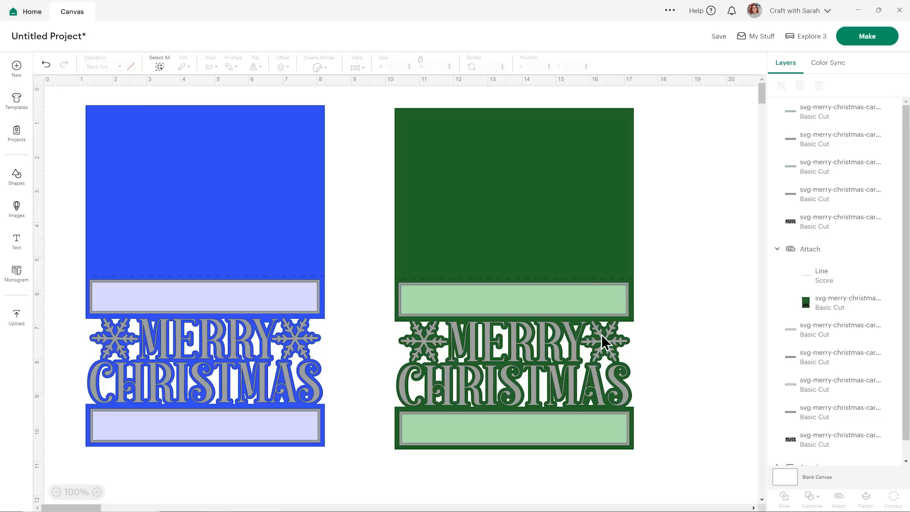
Recolor the Merry Christmas lettering and snowflakes on the green card to golden yellow.
click(467, 342)
click(130, 67)
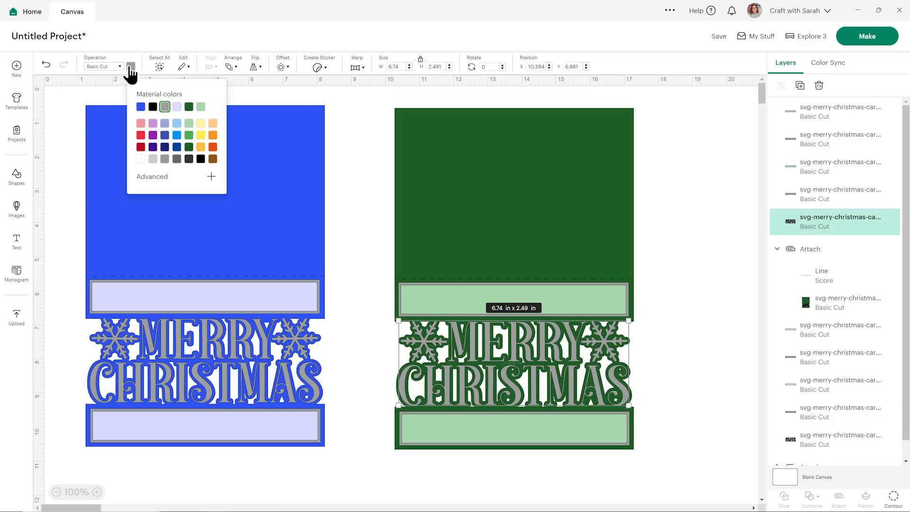
click(201, 146)
click(692, 303)
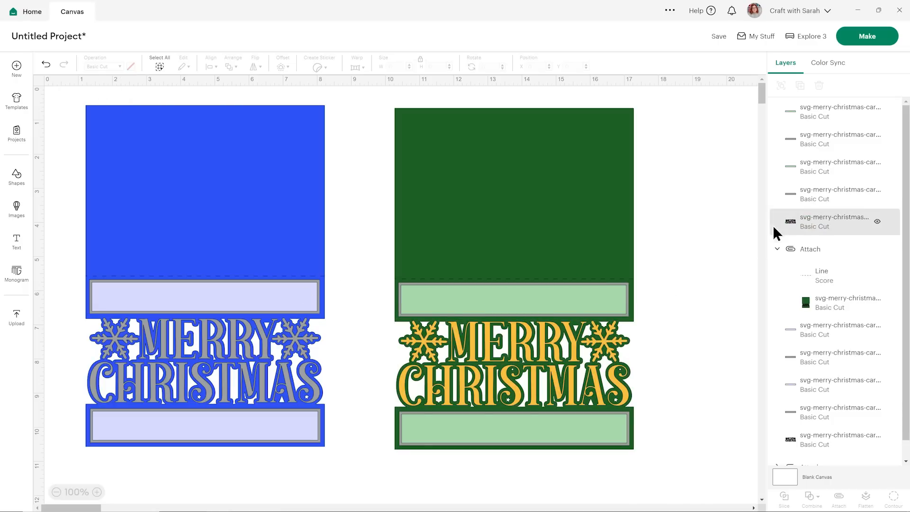
Recolor the gray frames around the green card's upper and lower inner panels to golden yellow.
click(627, 290)
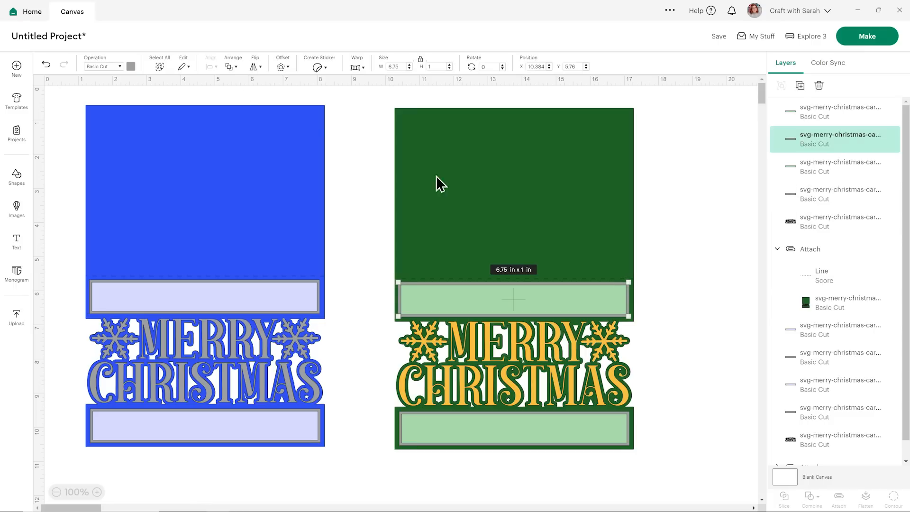
click(130, 67)
click(201, 107)
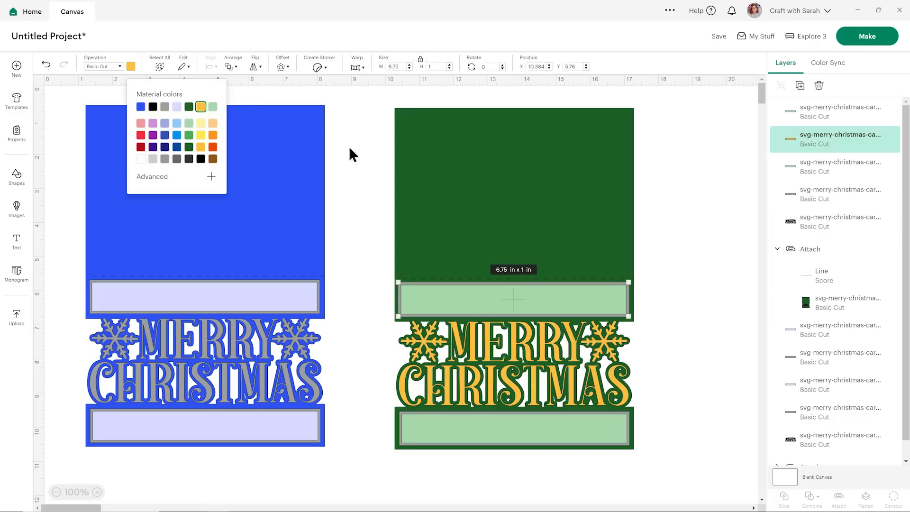
click(828, 195)
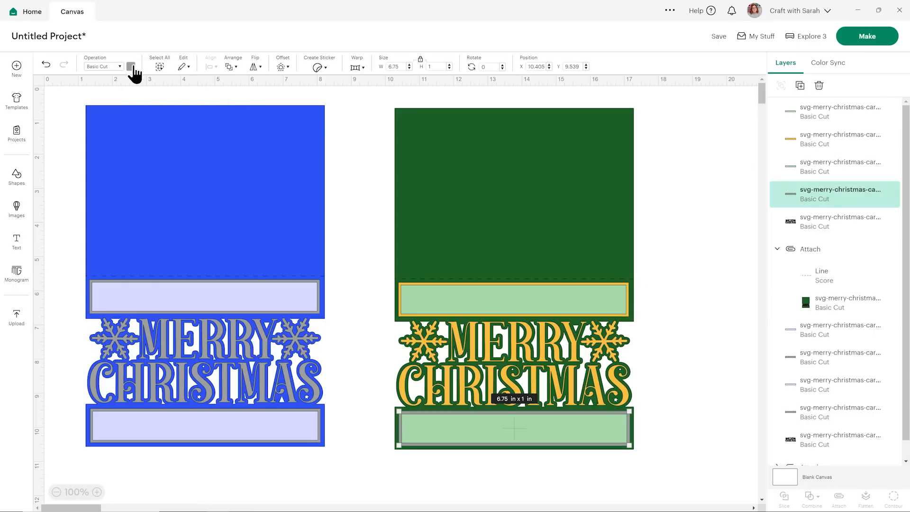
click(130, 67)
click(201, 107)
click(721, 297)
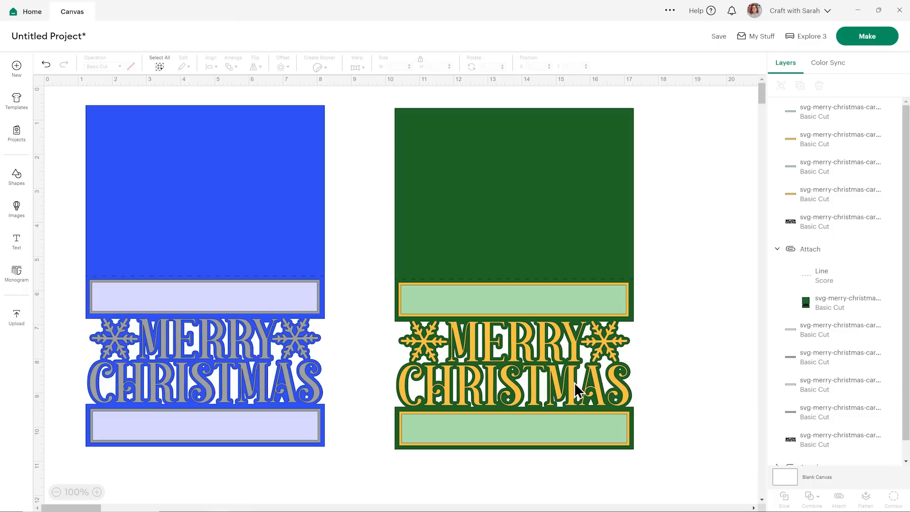
Recolor the Merry Christmas lettering and snowflakes on the green card to purple.
click(605, 343)
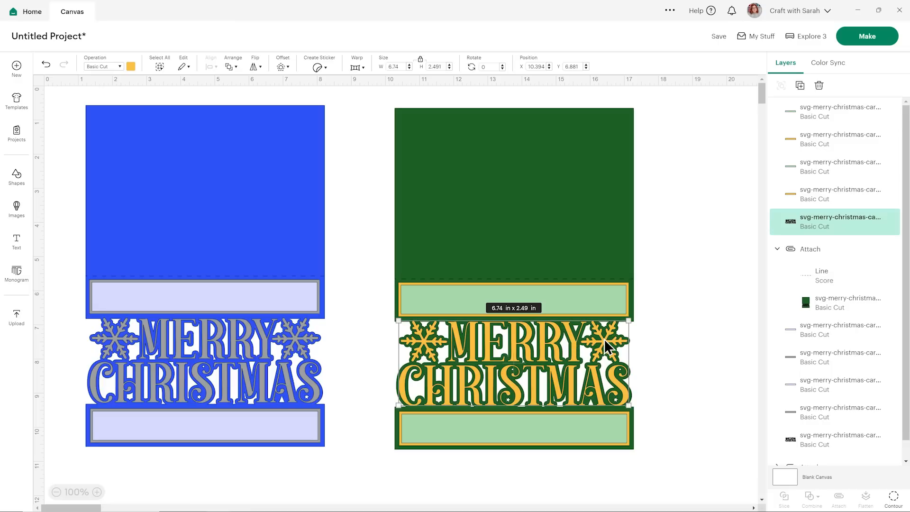
click(643, 346)
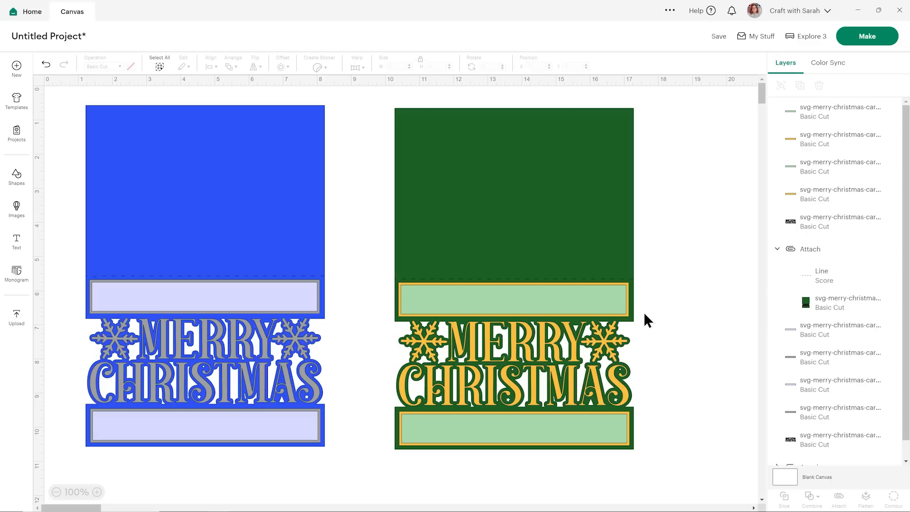
click(604, 345)
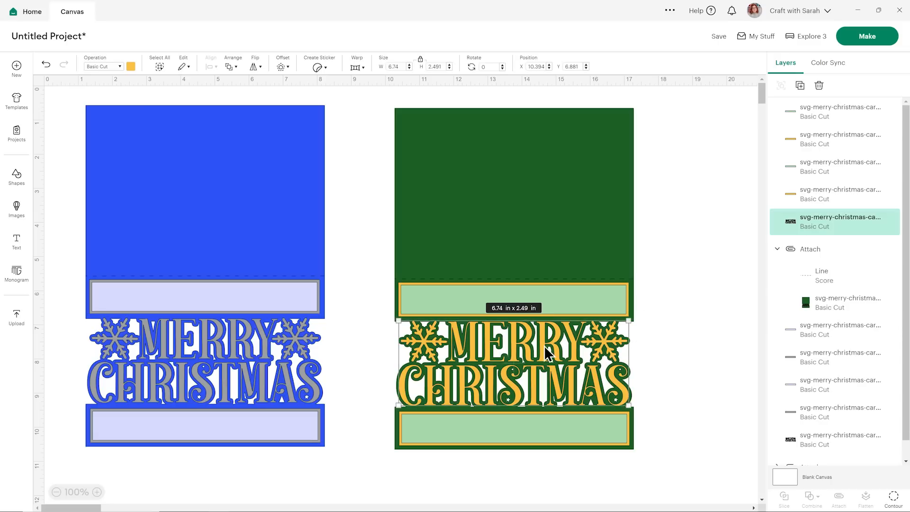
click(130, 66)
click(153, 135)
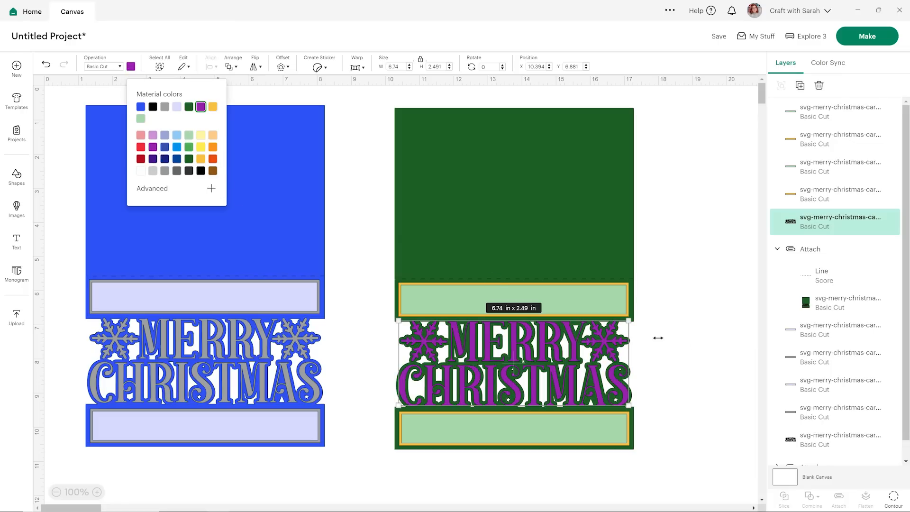
click(709, 345)
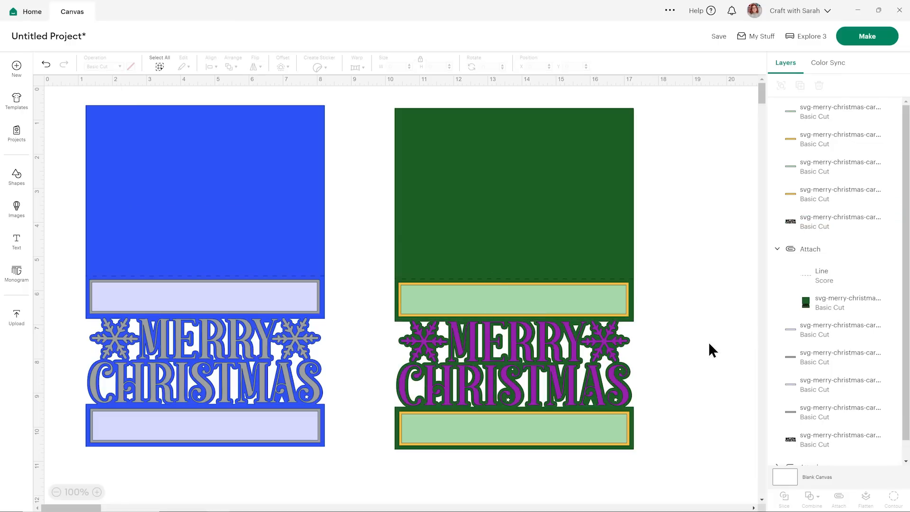
click(611, 342)
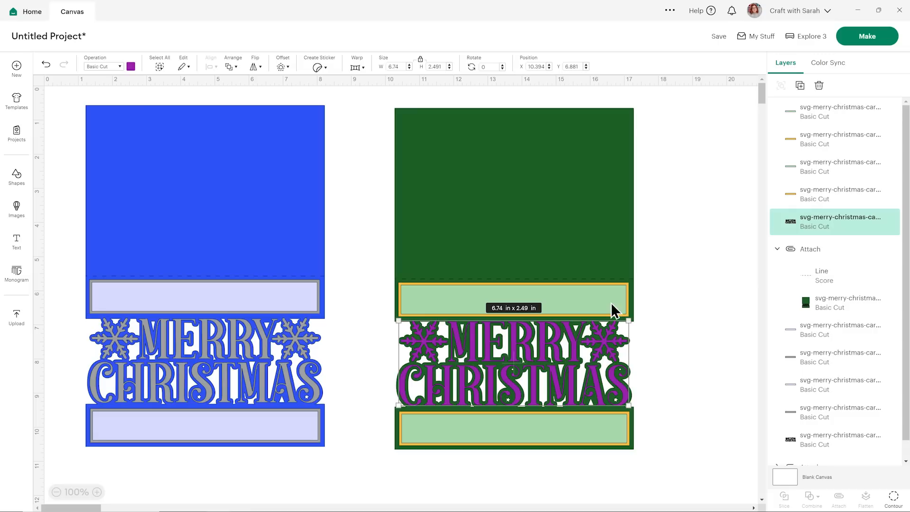
click(673, 315)
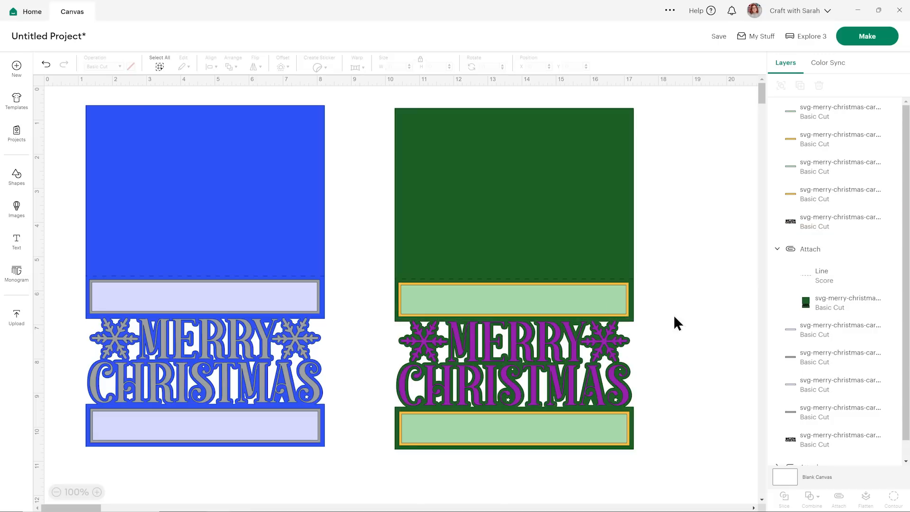